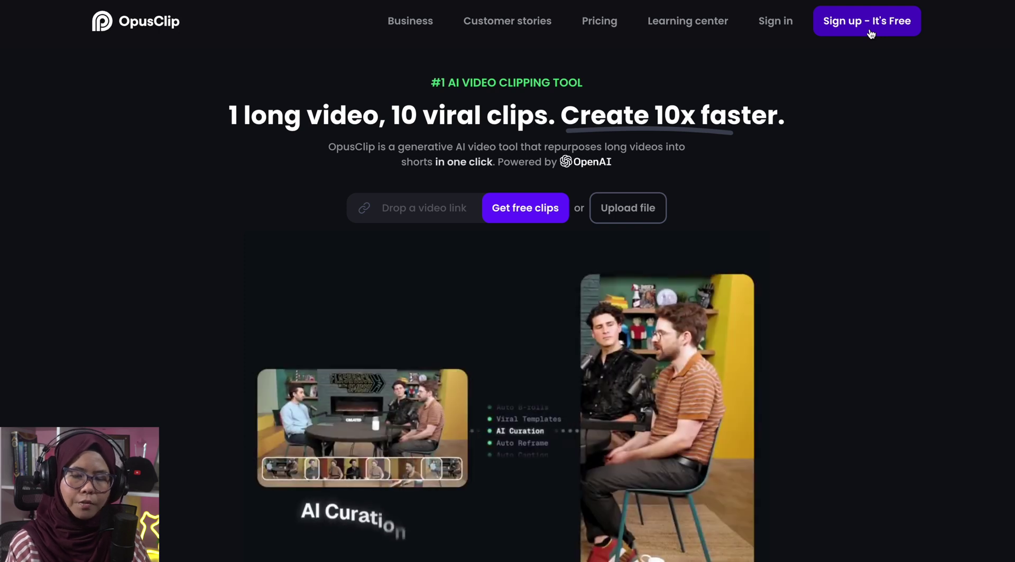
- Open the Pricing page to compare the Pro, Starter and Free plans
left_click(600, 21)
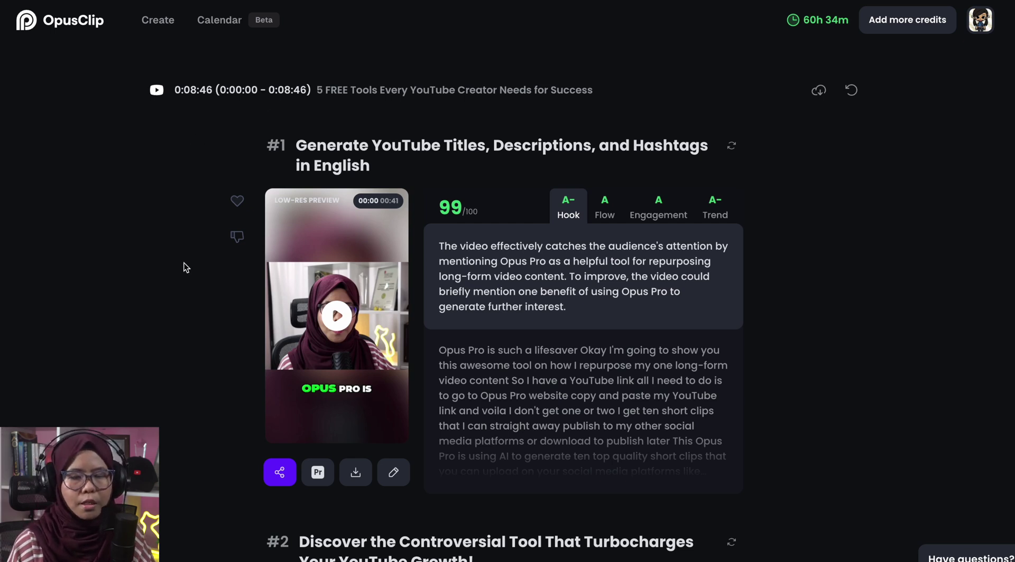
- Browse the clip list, then view clip #1's Flow, Engagement and Trend score explanations
scroll(928, 297, "down", 20)
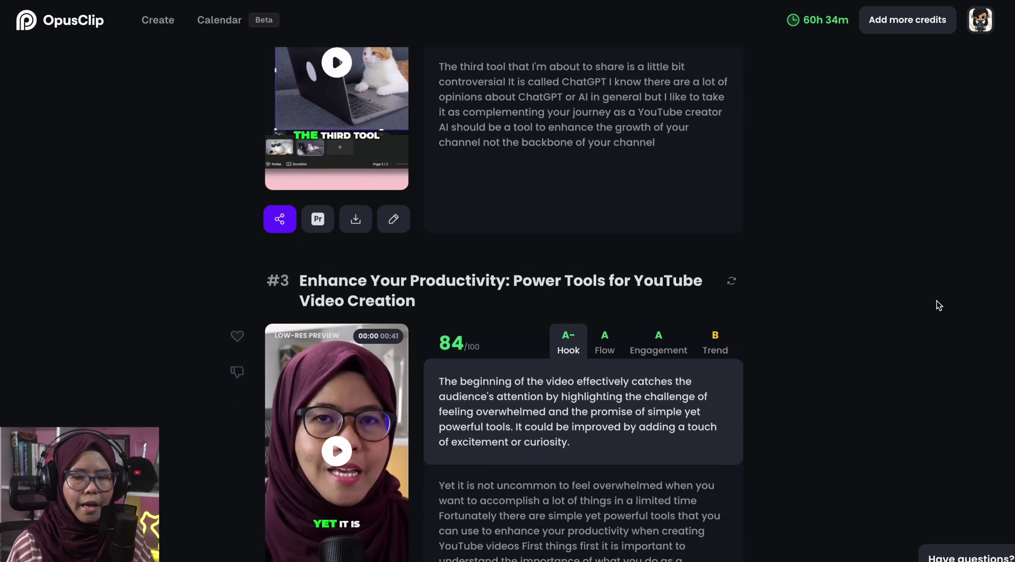
scroll(937, 306, "down", 12)
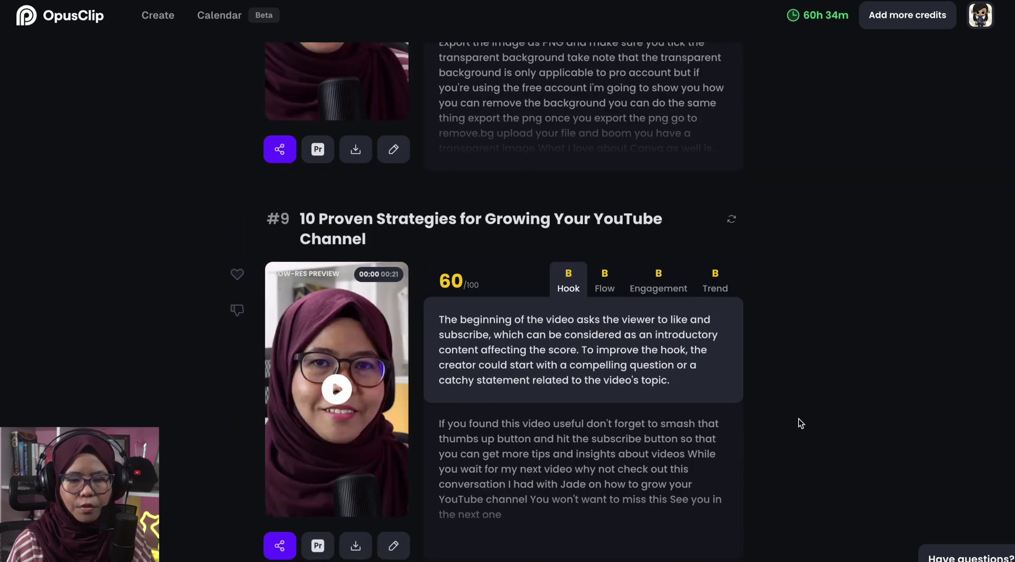
scroll(799, 418, "up", 20)
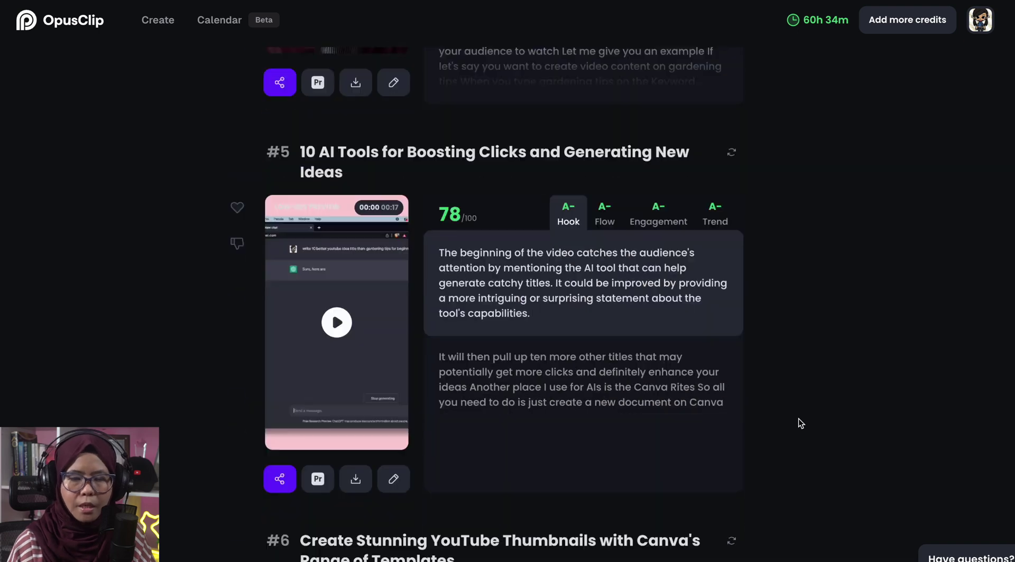
scroll(798, 419, "up", 8)
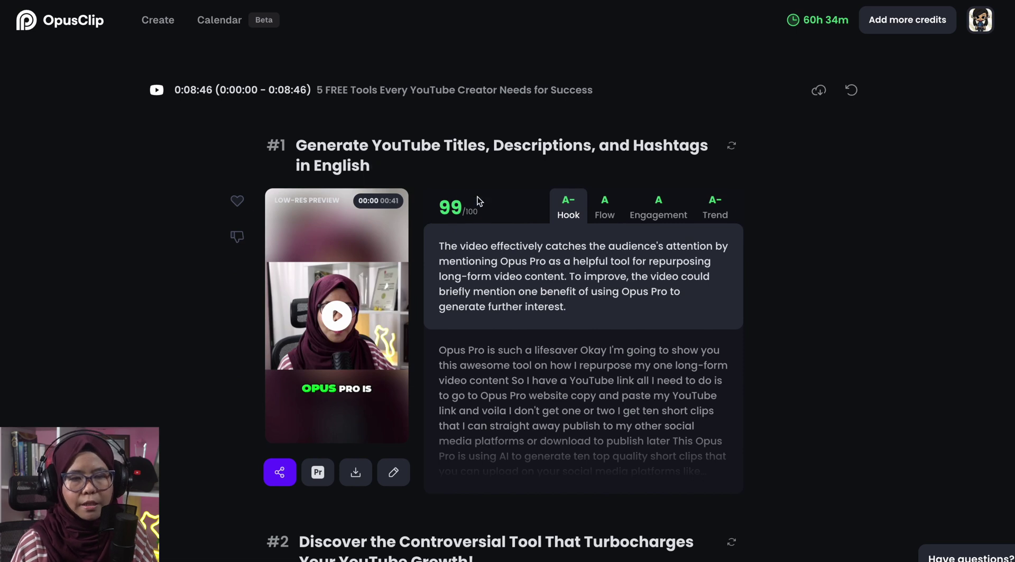
mouse_move(448, 220)
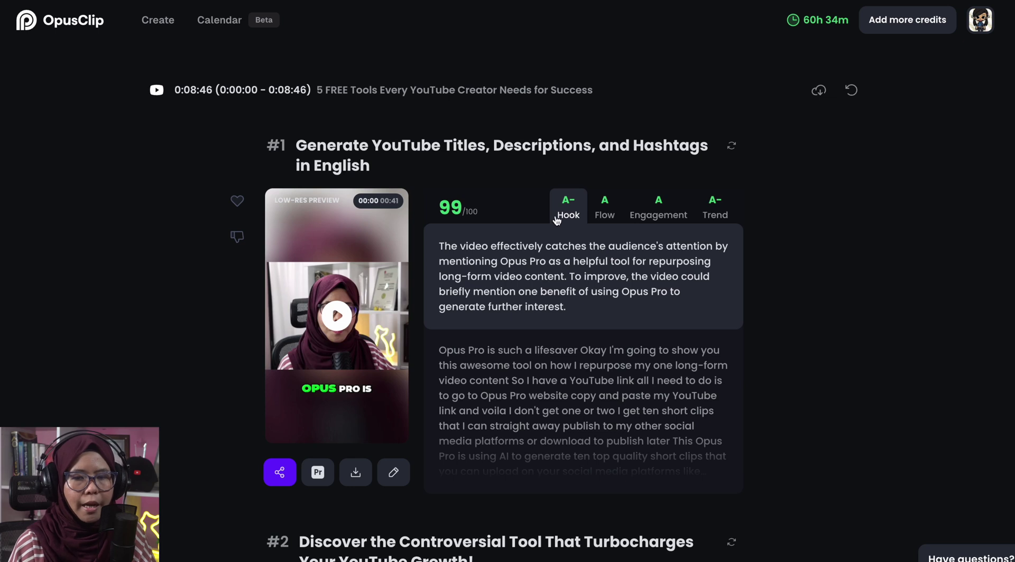
left_click(604, 211)
left_click(658, 212)
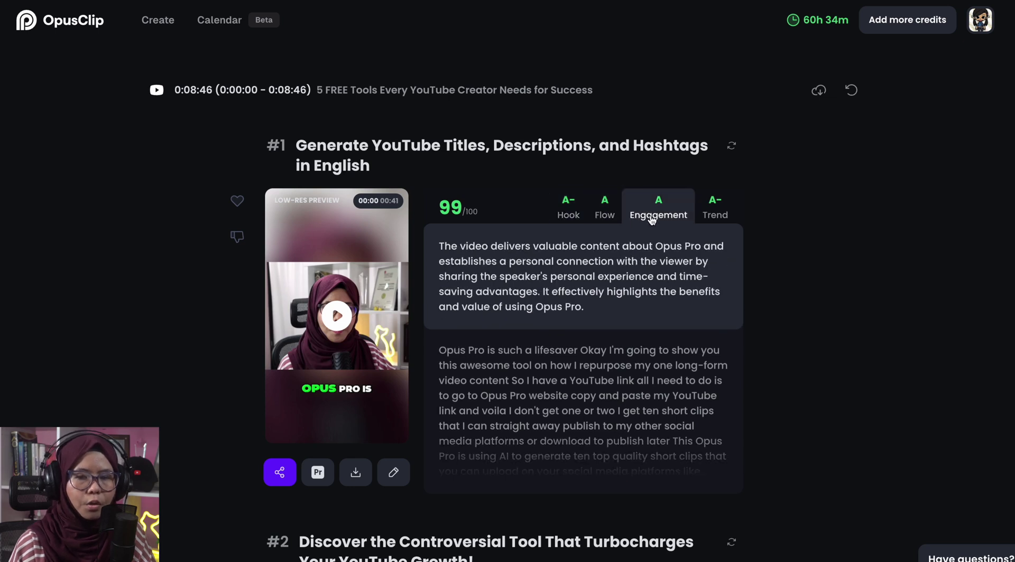
left_click(705, 214)
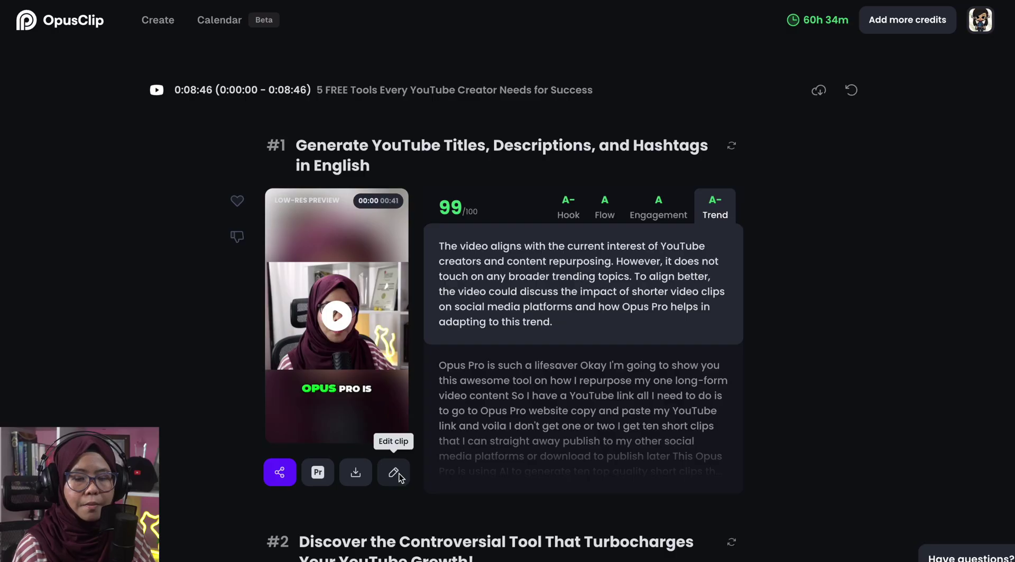
- Open the top clip in the editor, delete its opening passage, and select the word 'upload'
left_click(398, 474)
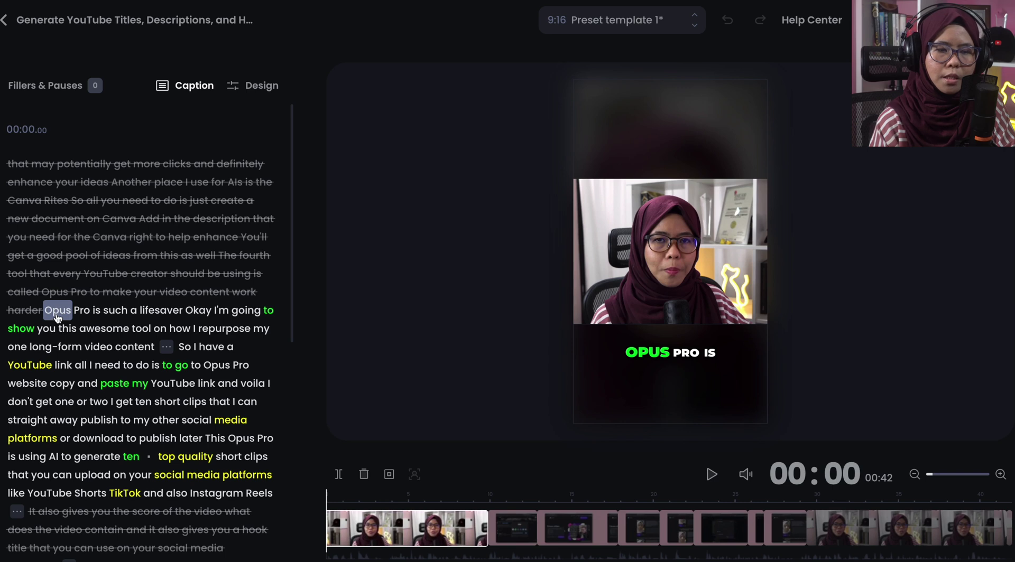
left_click_drag(57, 316, 154, 356)
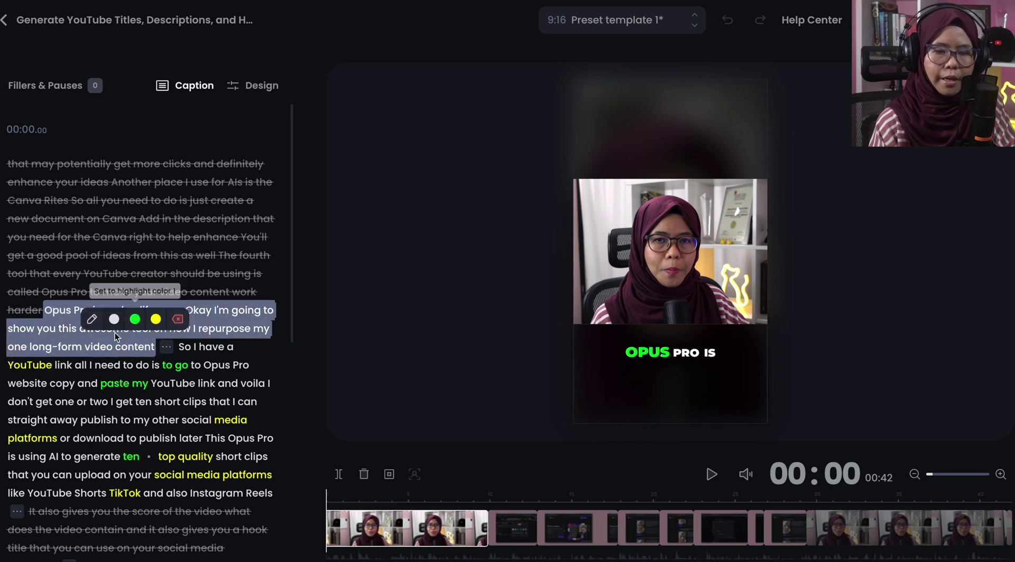
left_click(178, 320)
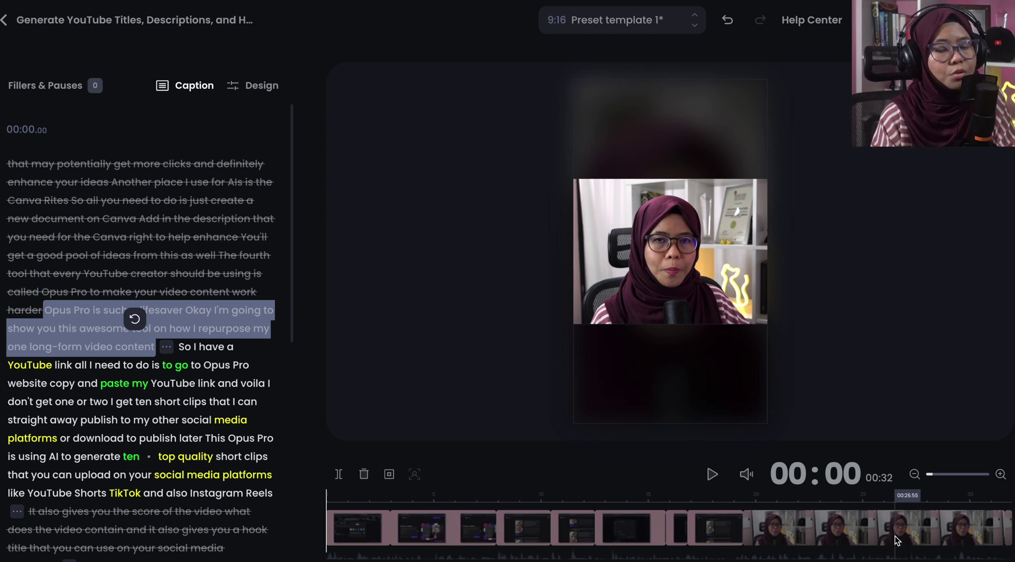
left_click(93, 413)
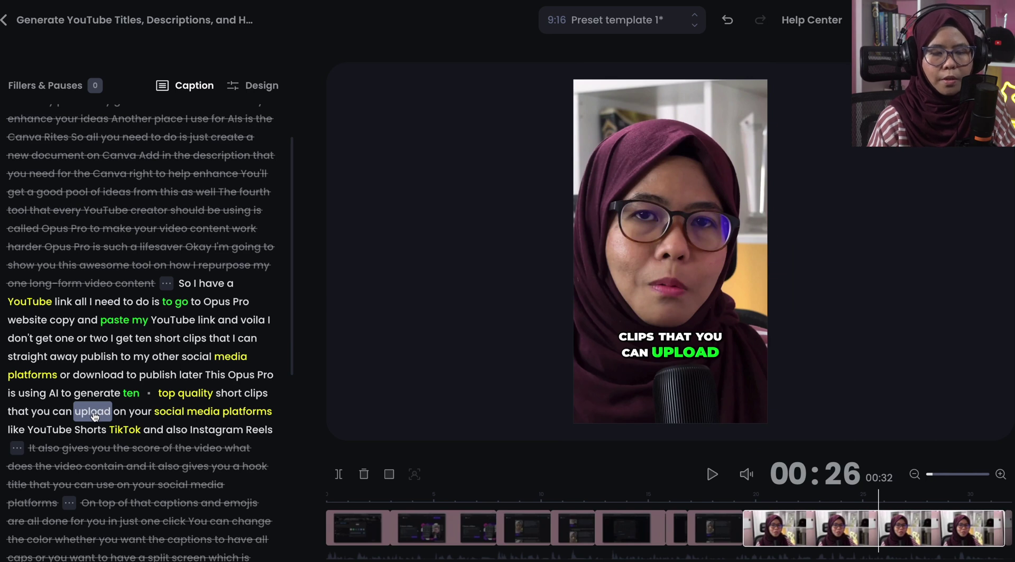
left_click(91, 415)
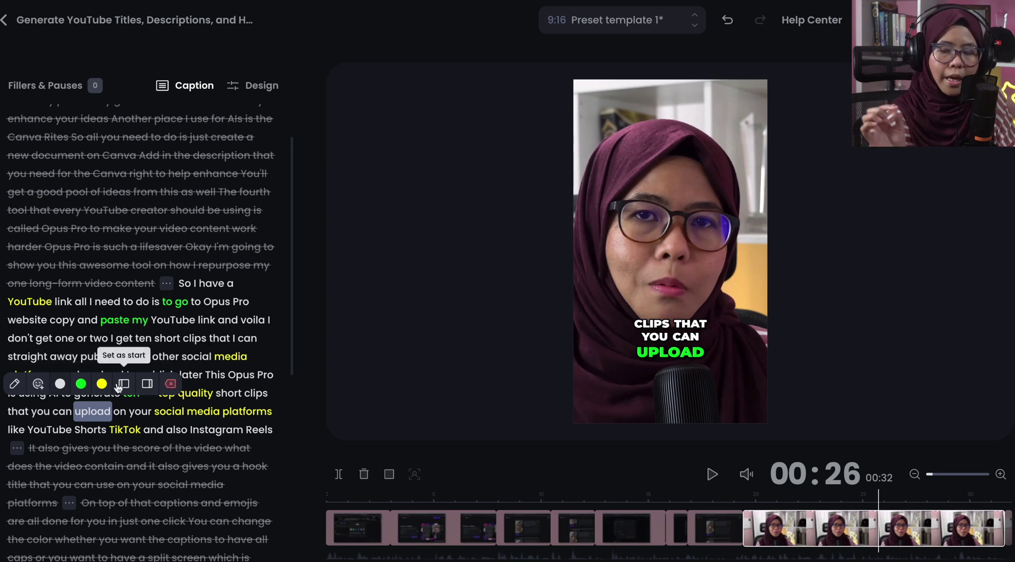
left_click(59, 87)
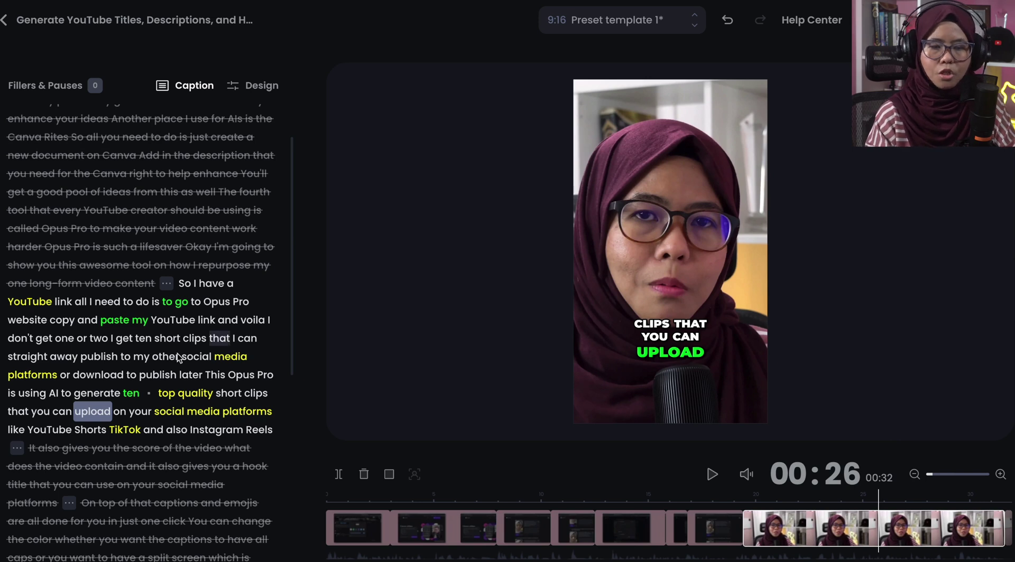
scroll(159, 386, "down", 1)
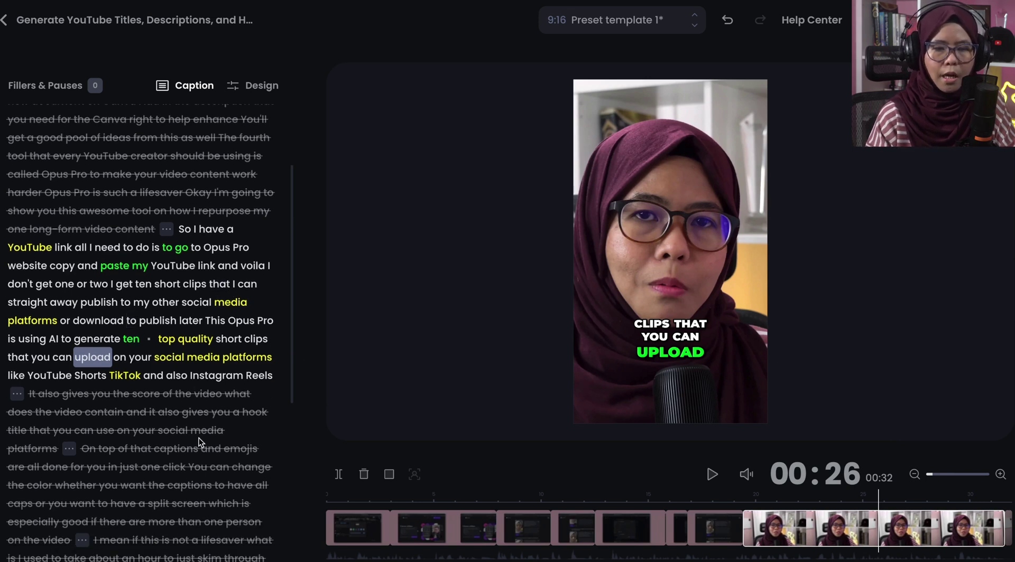
scroll(198, 438, "up", 2)
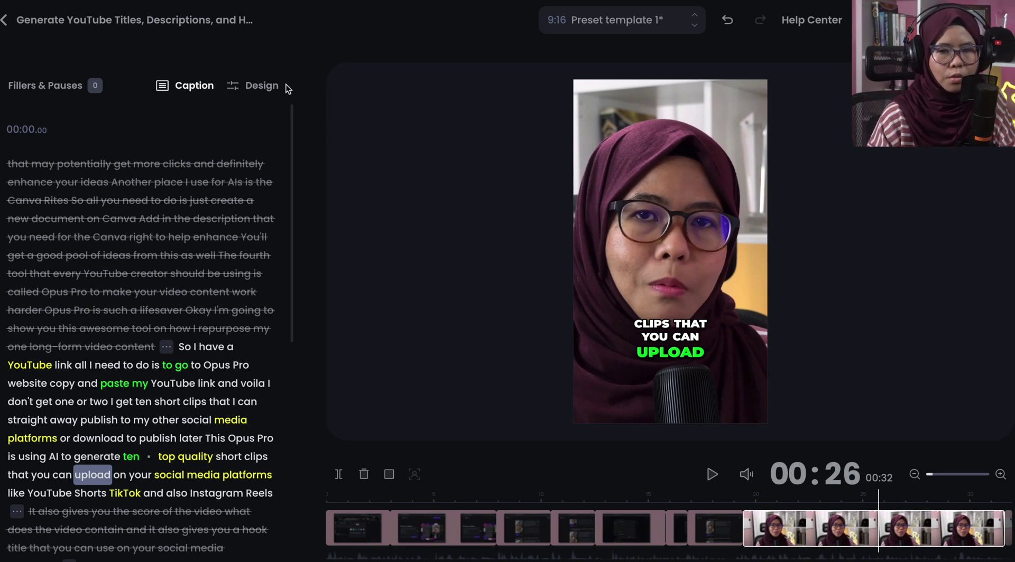
- Generate B-roll with stock footage and open the paperclip B-roll shot at 00:10
left_click(253, 84)
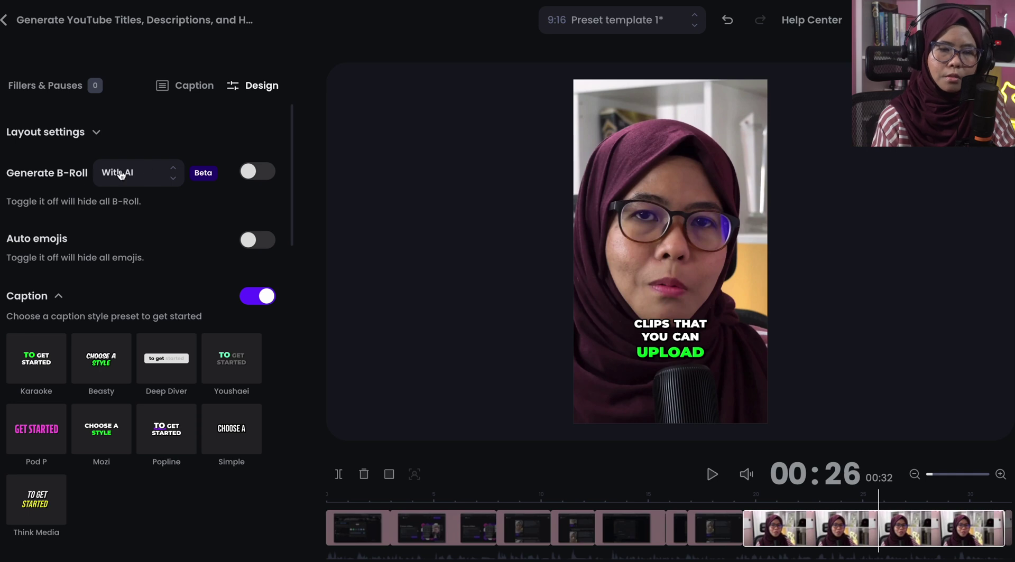
left_click(139, 174)
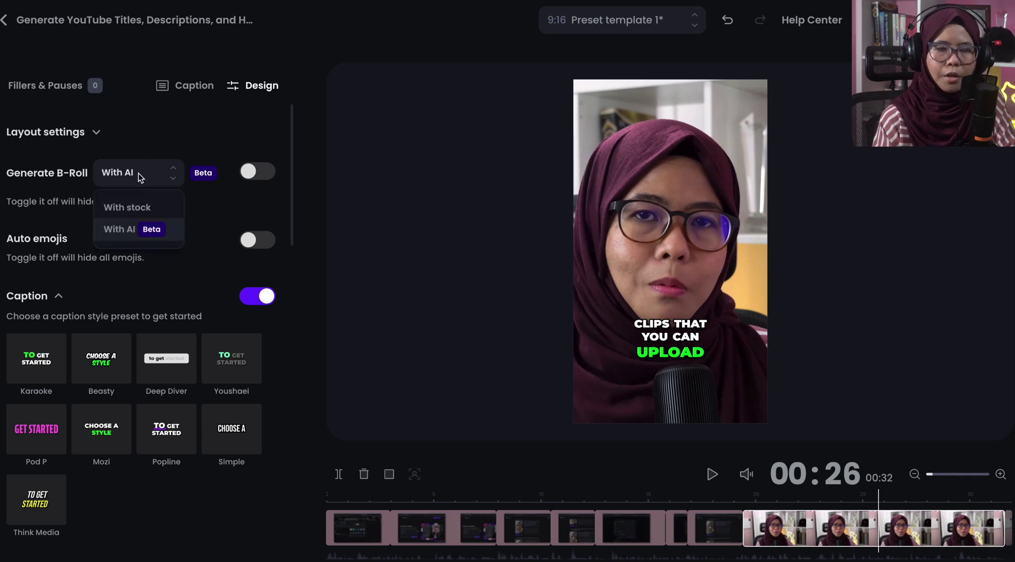
left_click(154, 217)
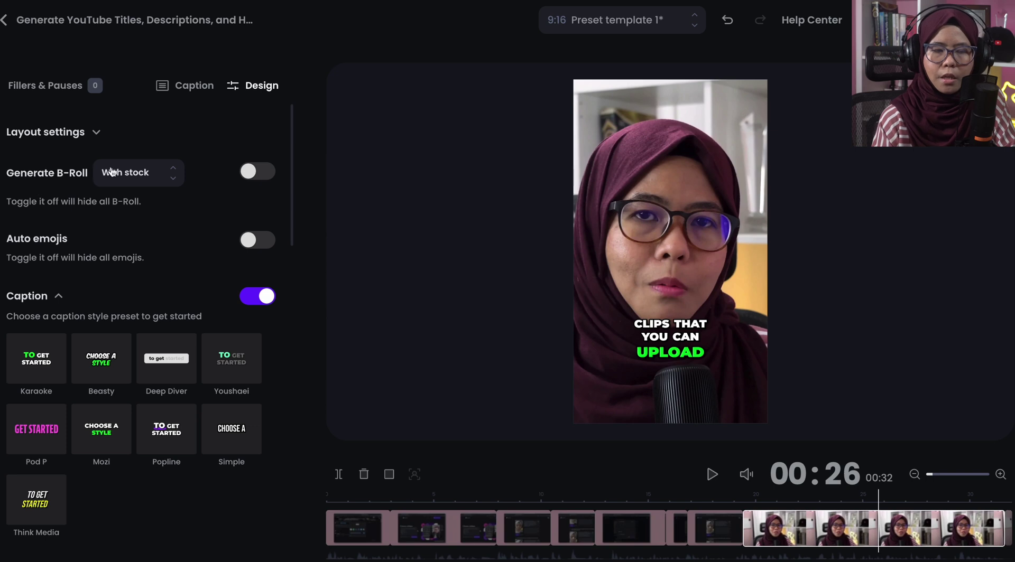
left_click(258, 171)
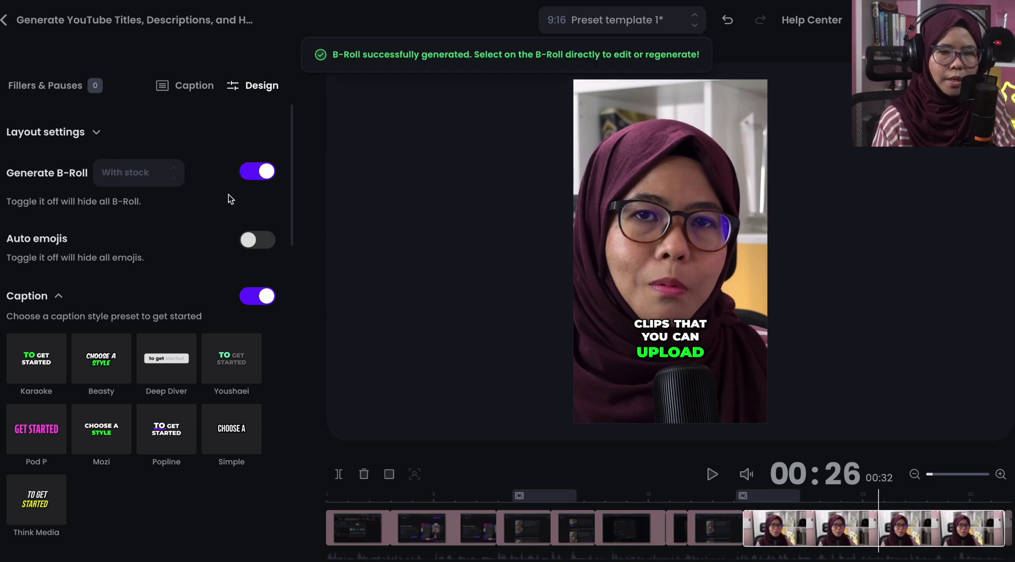
left_click(535, 498)
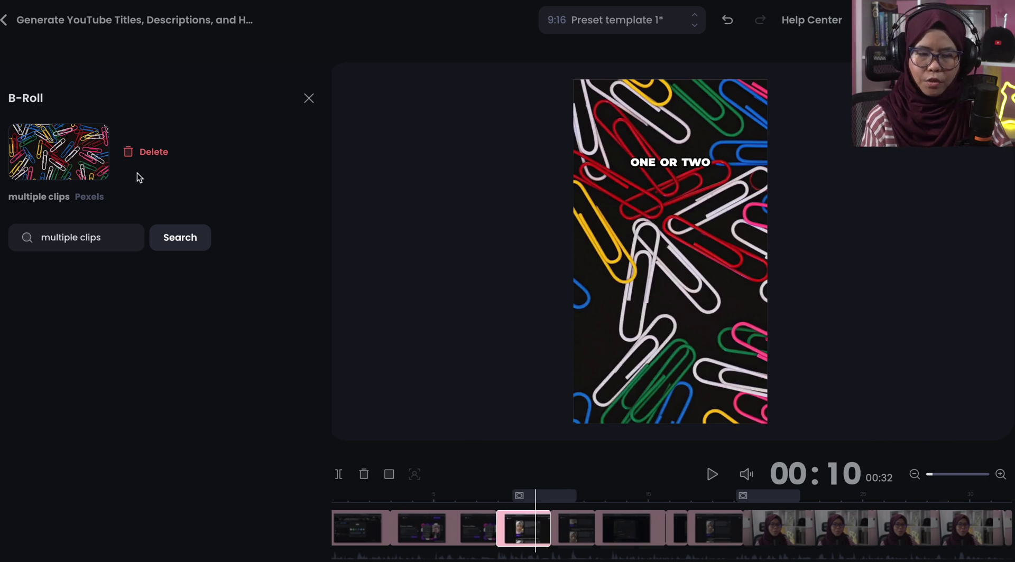
- Replace the B-roll by searching stock footage for 'video clips' and picking the man-at-computer shot
double_click(90, 239)
triple_click(91, 241)
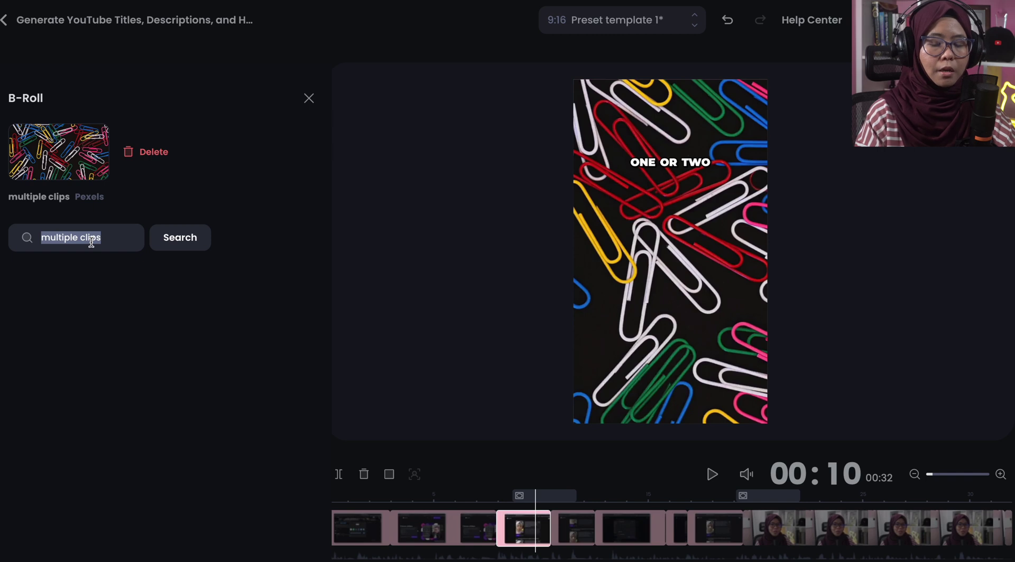
type("video")
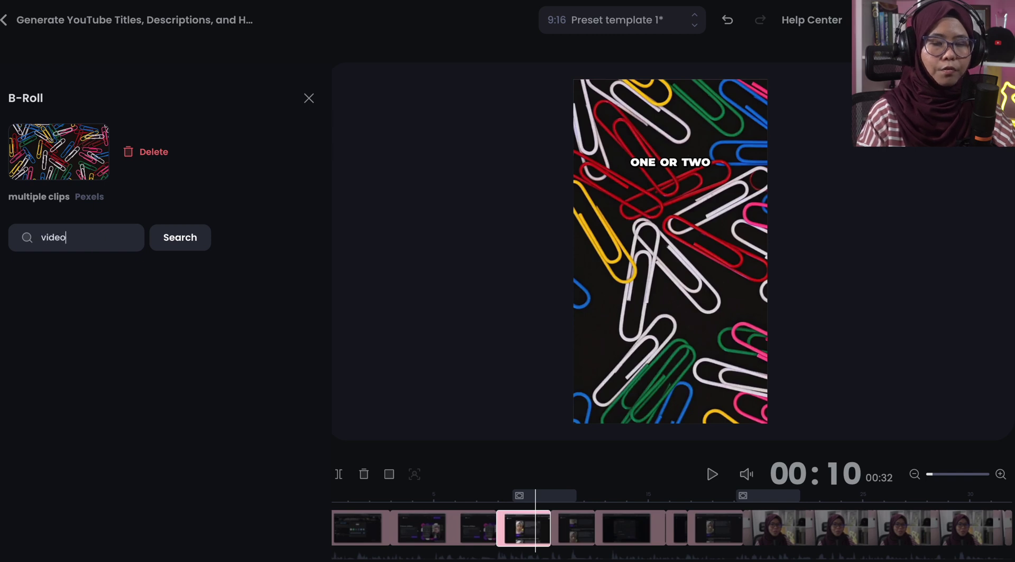
type(" clips")
key("Return")
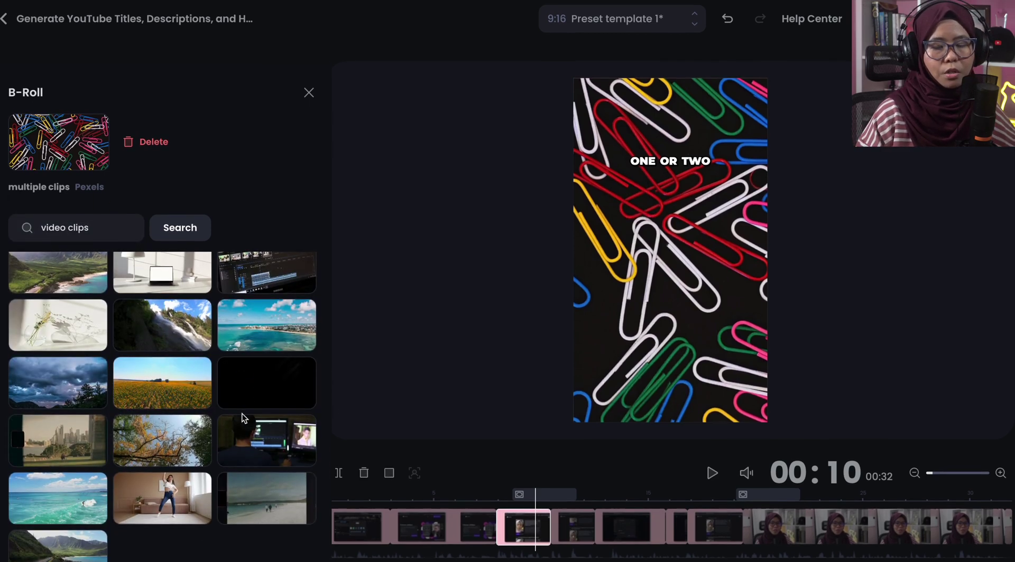
scroll(160, 317, "up", 2)
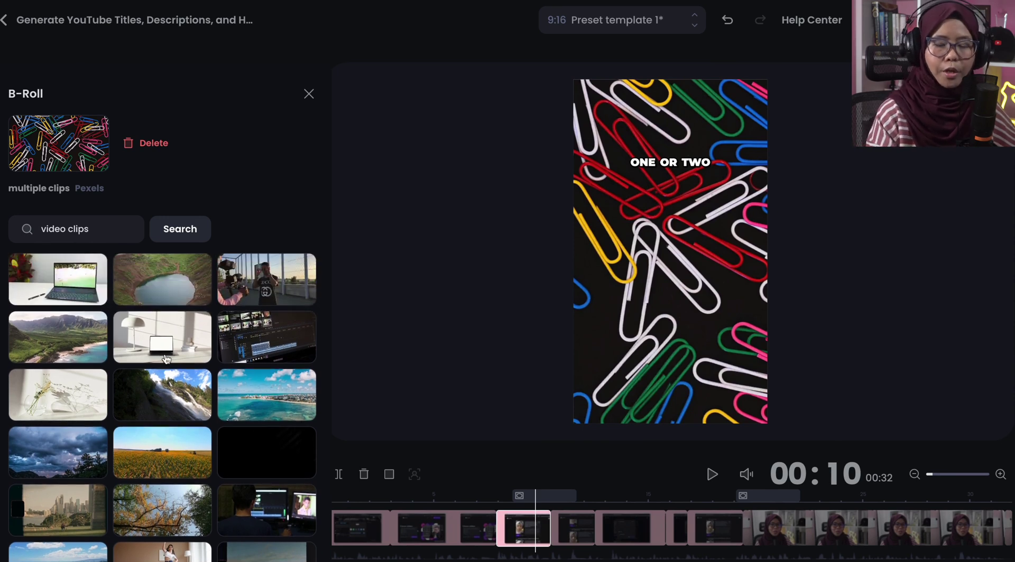
left_click(261, 521)
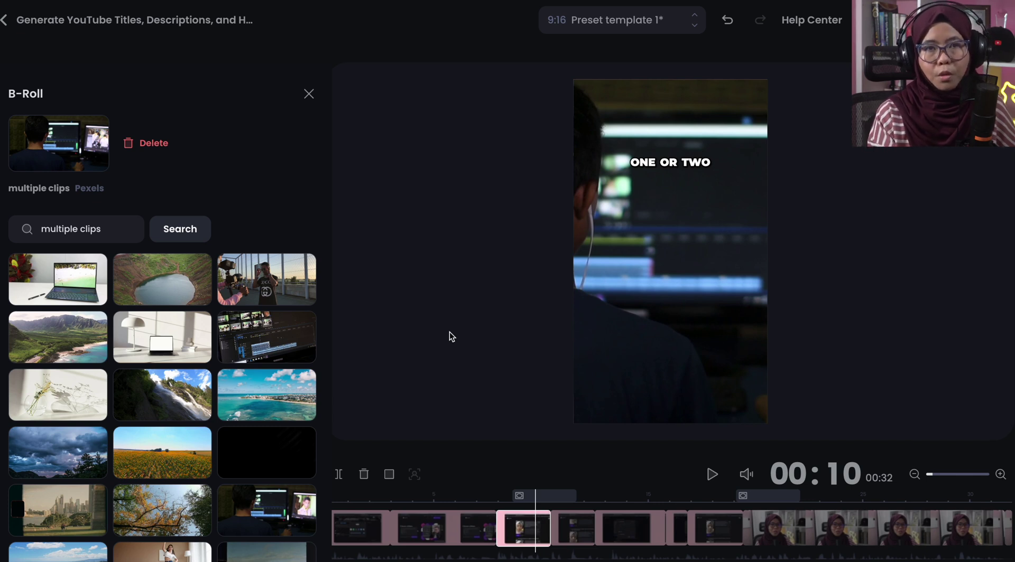
- Back in Design settings, turn on Auto emojis and scroll to Caption lines per page
left_click(450, 332)
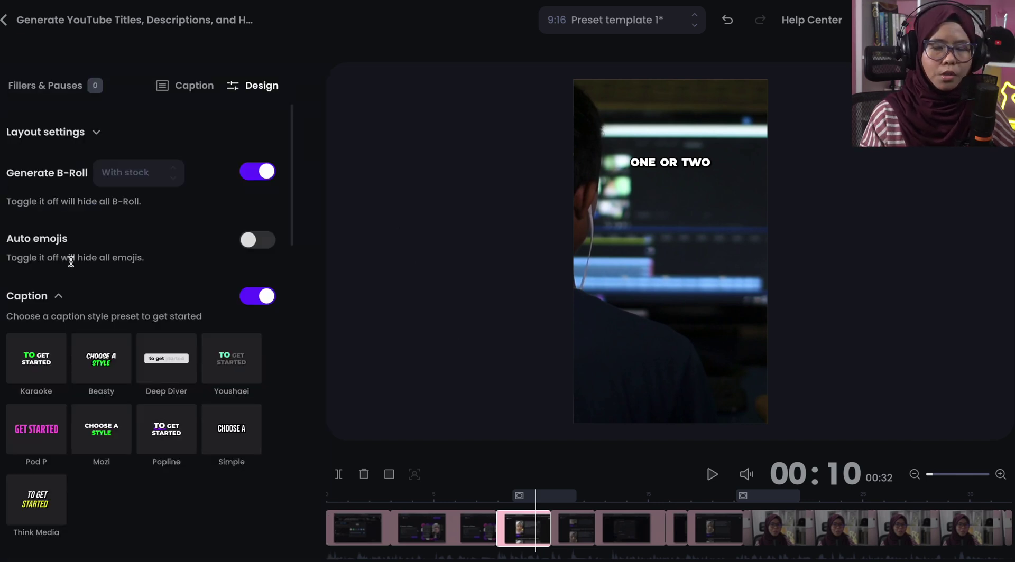
left_click(255, 243)
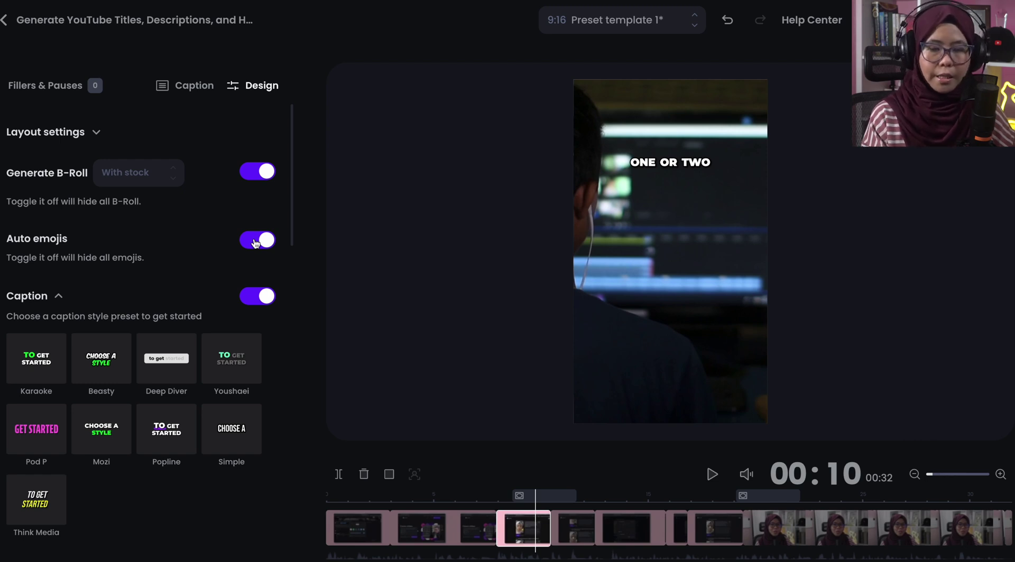
scroll(201, 508, "down", 1)
scroll(203, 476, "down", 2)
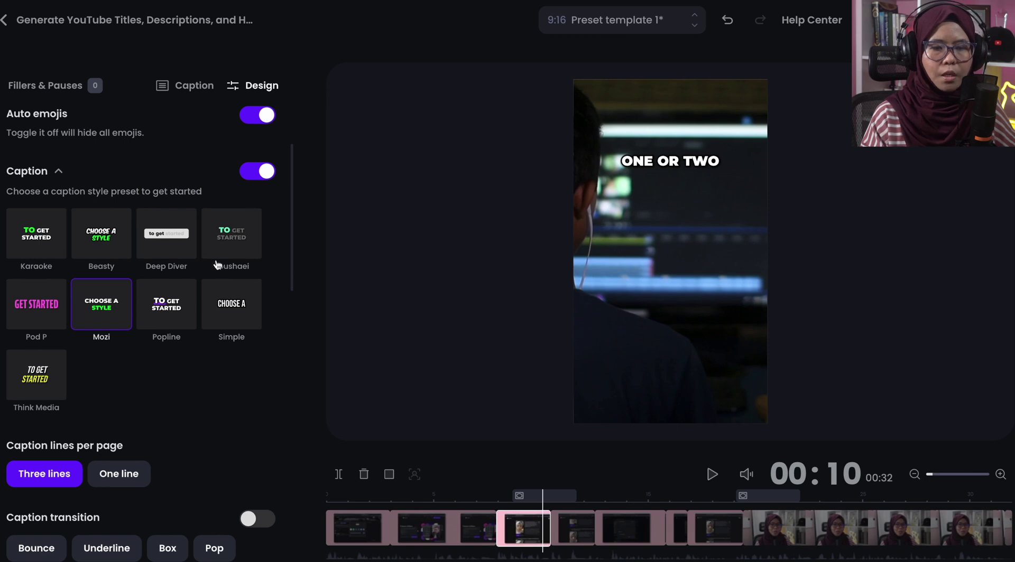
- Apply the Deep Diver caption preset and set captions to one line per page
left_click(177, 233)
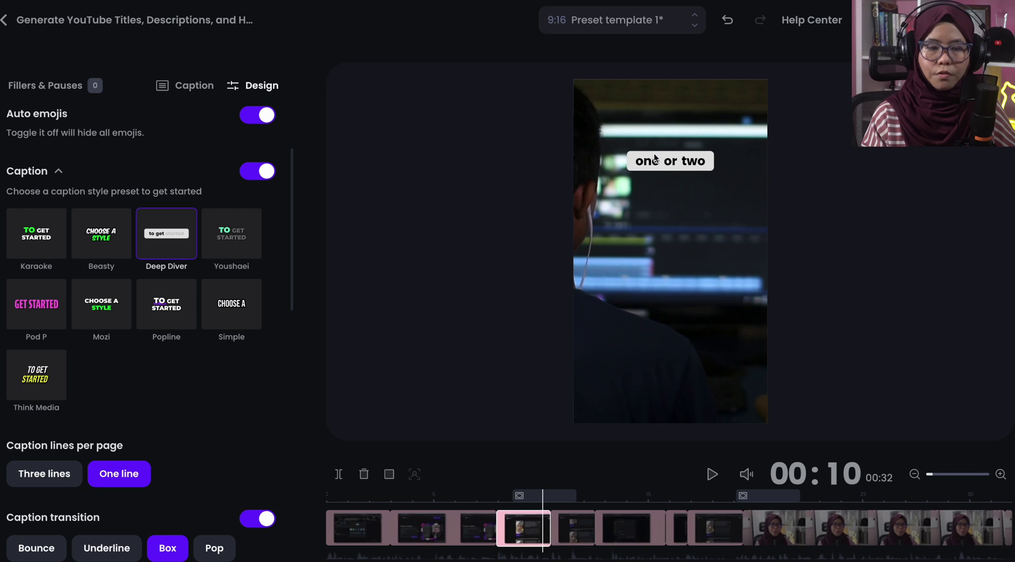
scroll(214, 405, "down", 4)
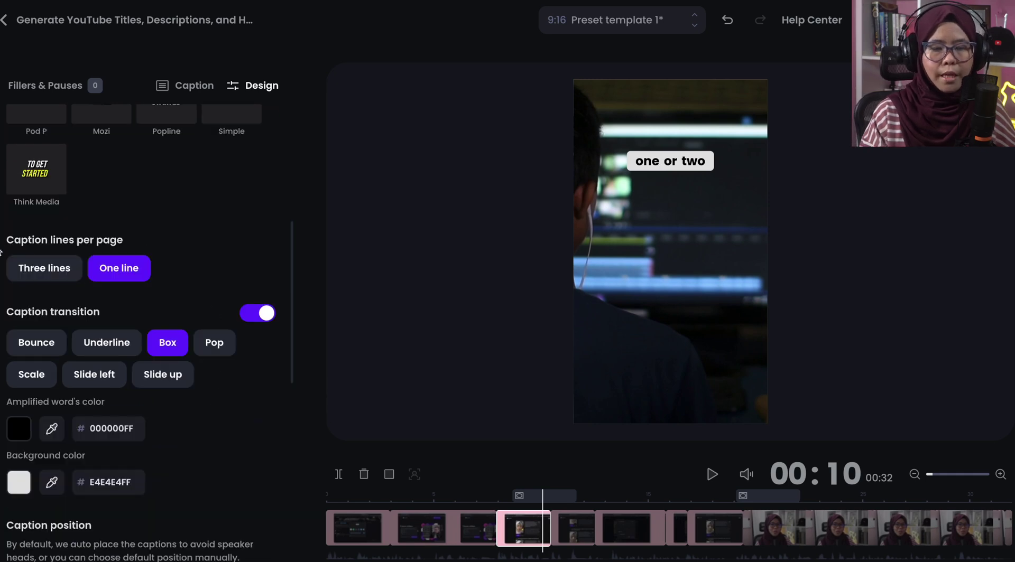
left_click(62, 280)
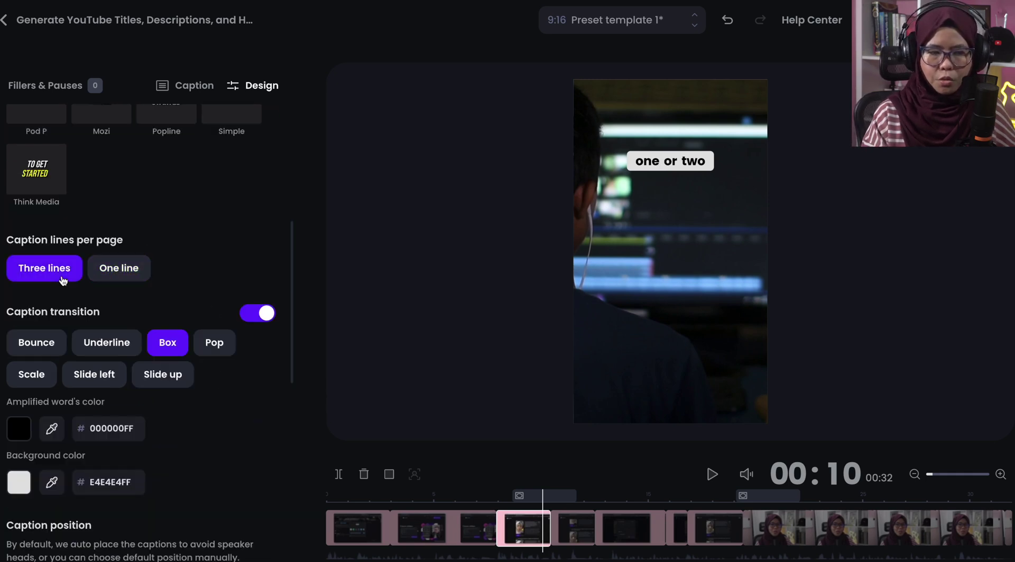
left_click(118, 281)
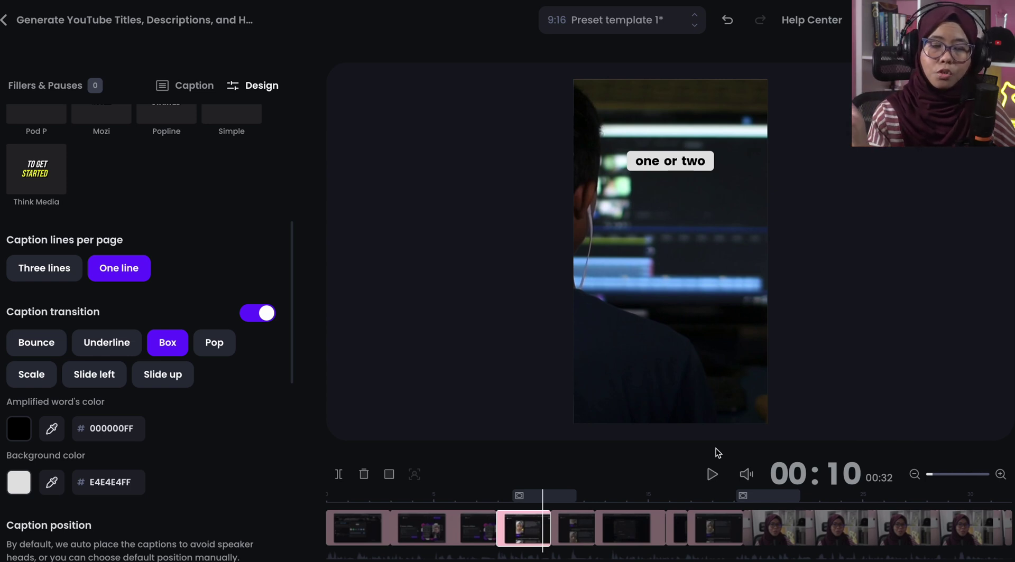
scroll(250, 375, "down", 1)
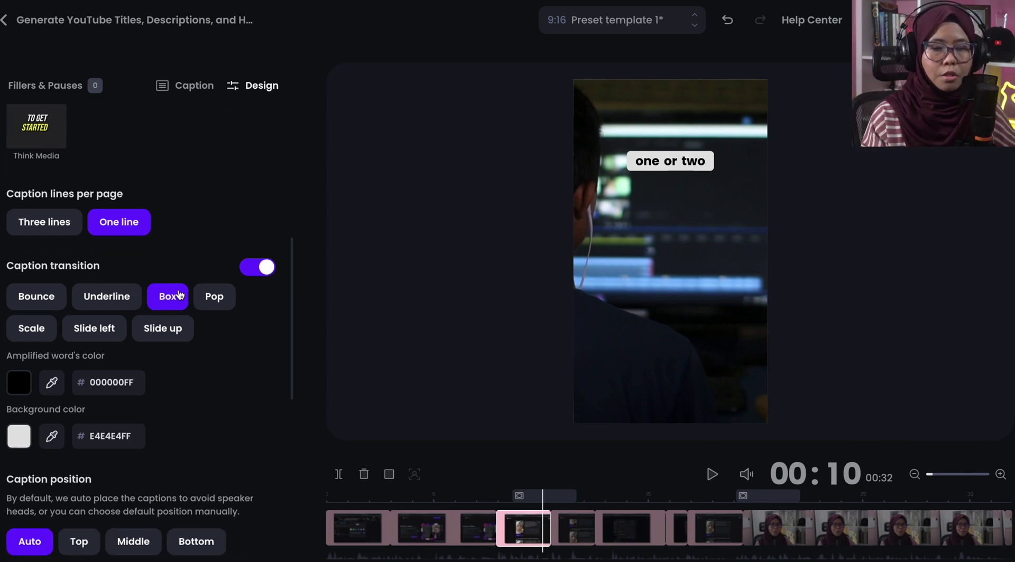
left_click(215, 298)
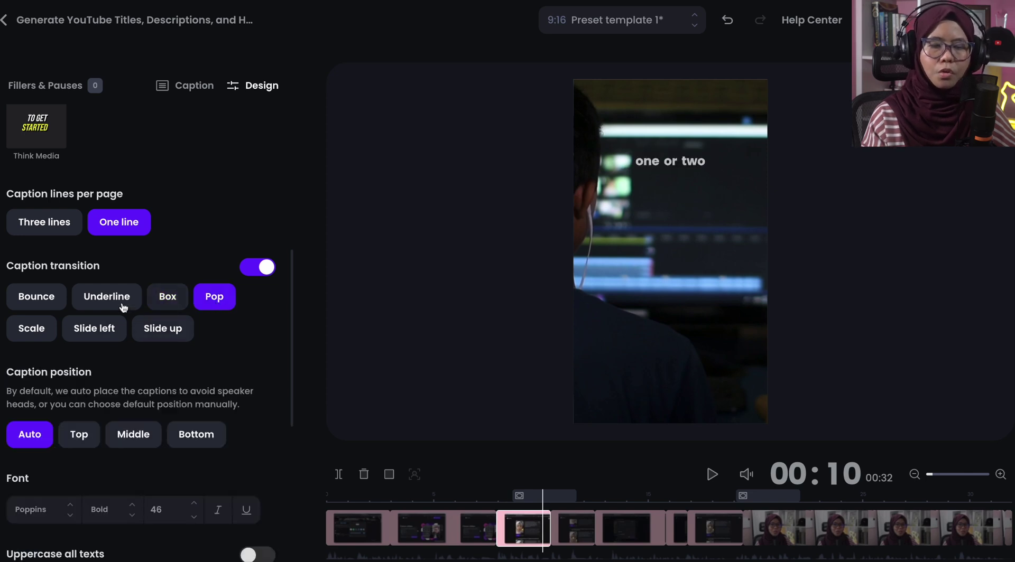
left_click(161, 302)
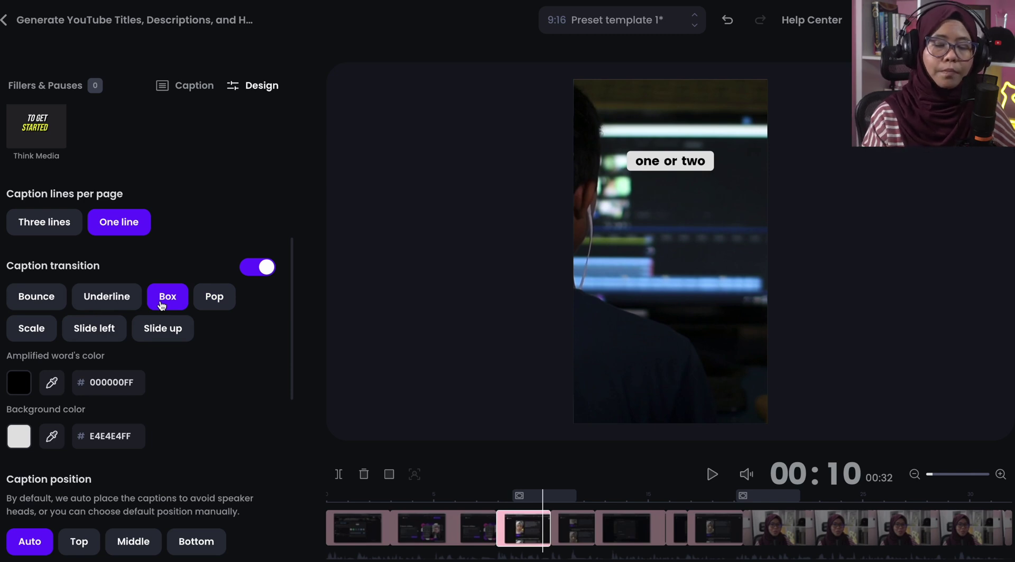
scroll(206, 353, "down", 1)
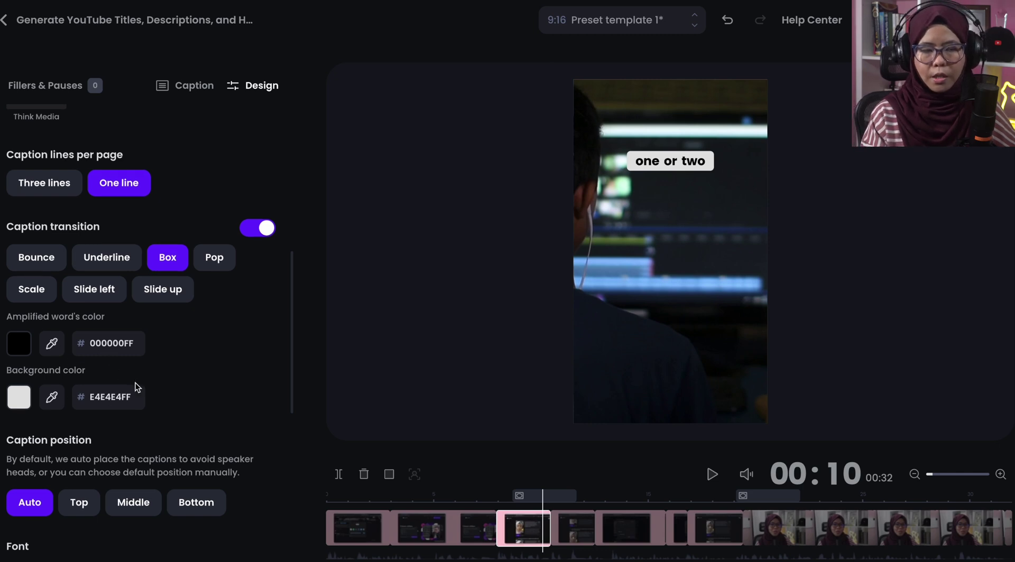
scroll(135, 383, "down", 4)
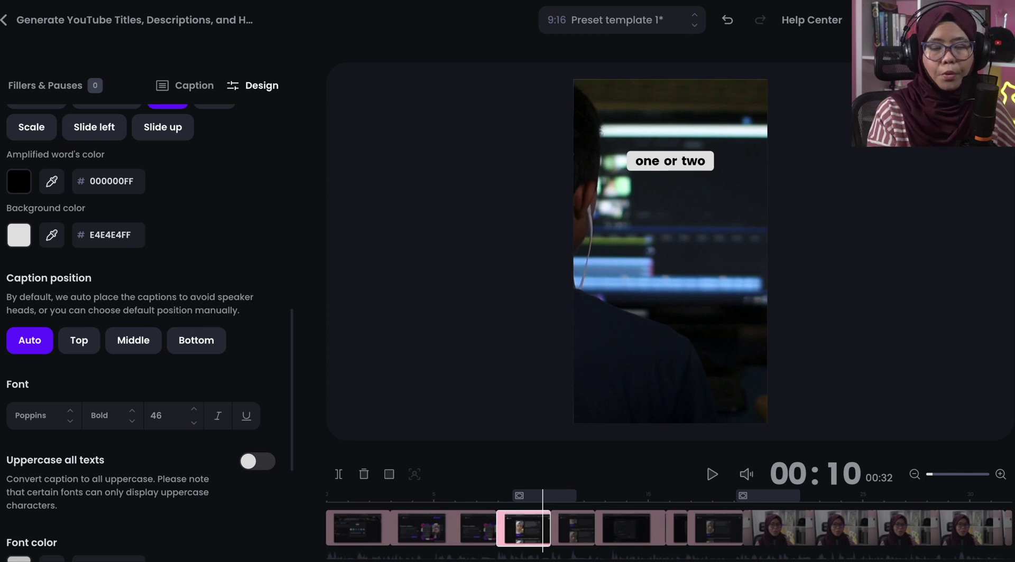
- Set the caption position to Bottom
left_click(80, 348)
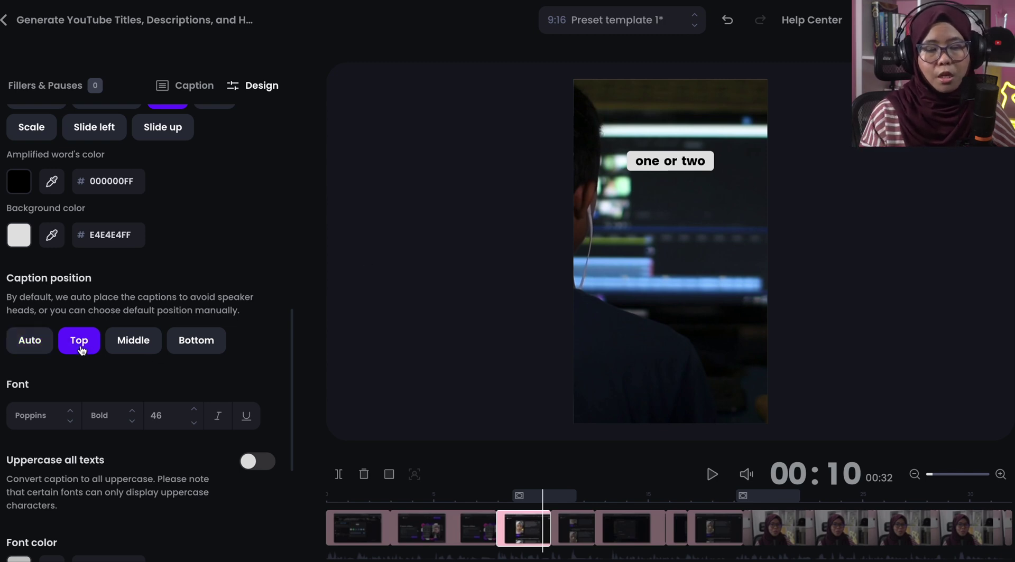
left_click(128, 348)
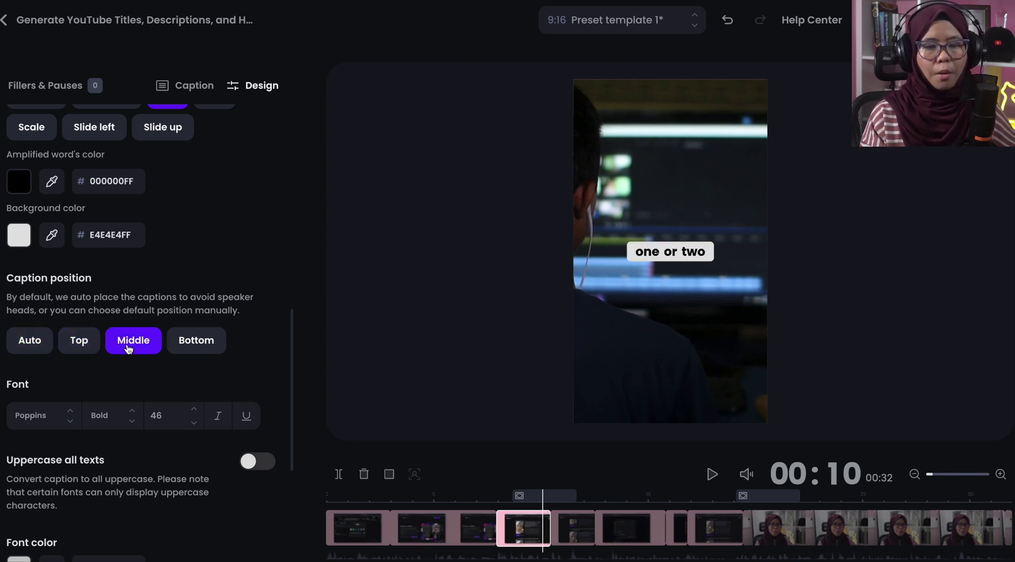
left_click(193, 336)
- Try the Uppercase, Font stroke and Font shadow toggles, then enable the AI keywords highlighter
scroll(238, 351, "down", 2)
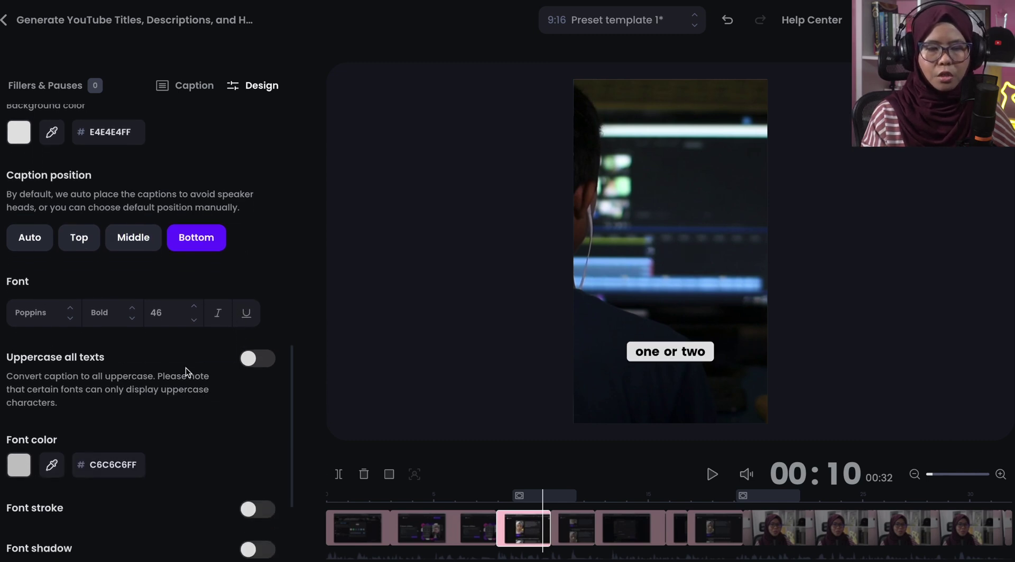
scroll(210, 389, "down", 1)
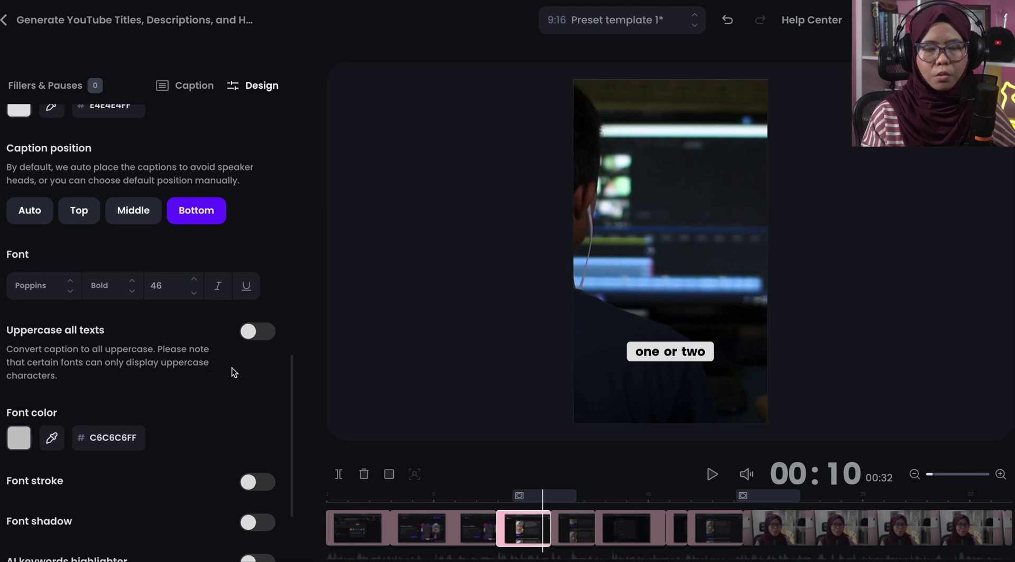
left_click(254, 338)
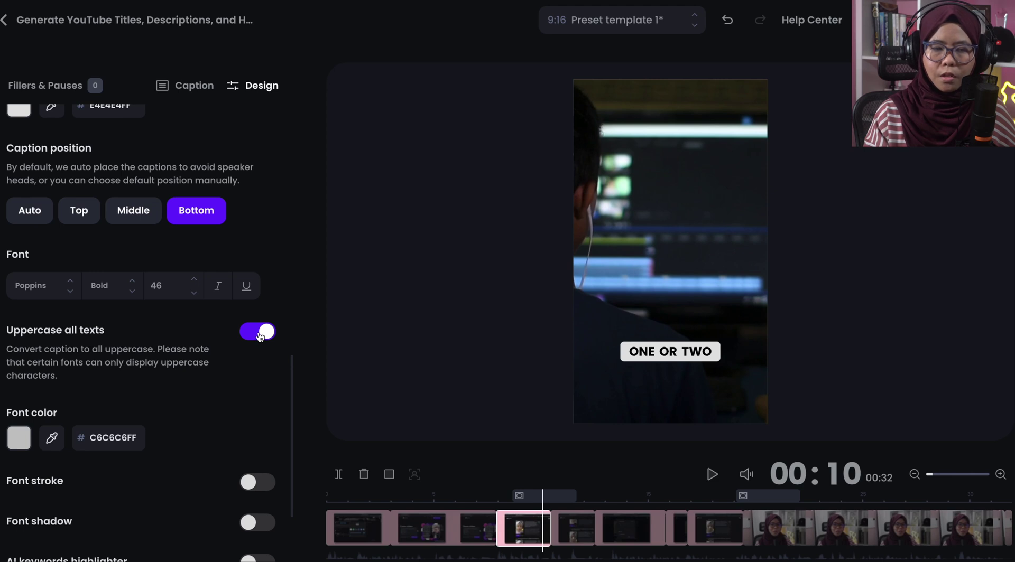
left_click(259, 333)
scroll(239, 360, "down", 3)
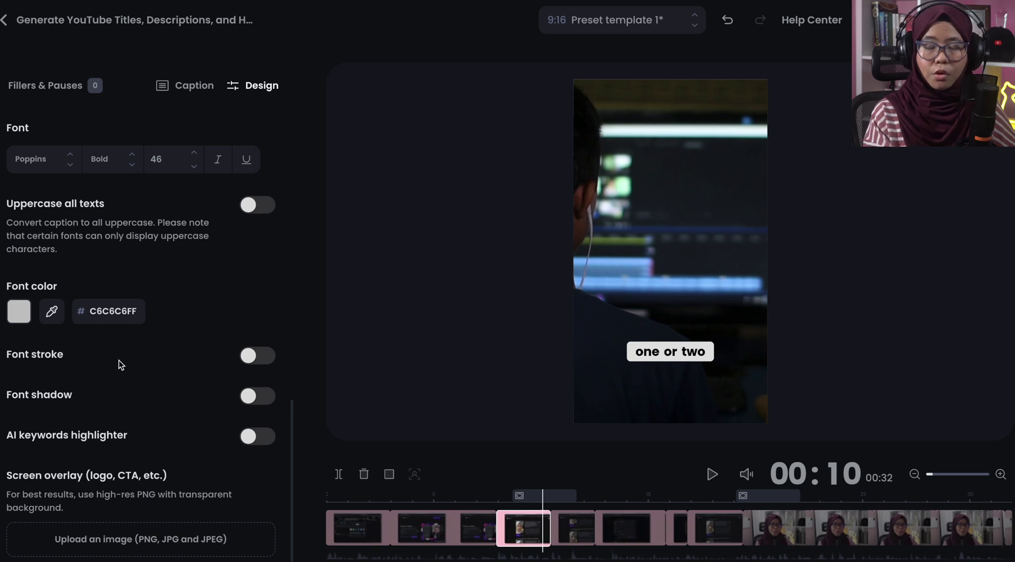
left_click(258, 357)
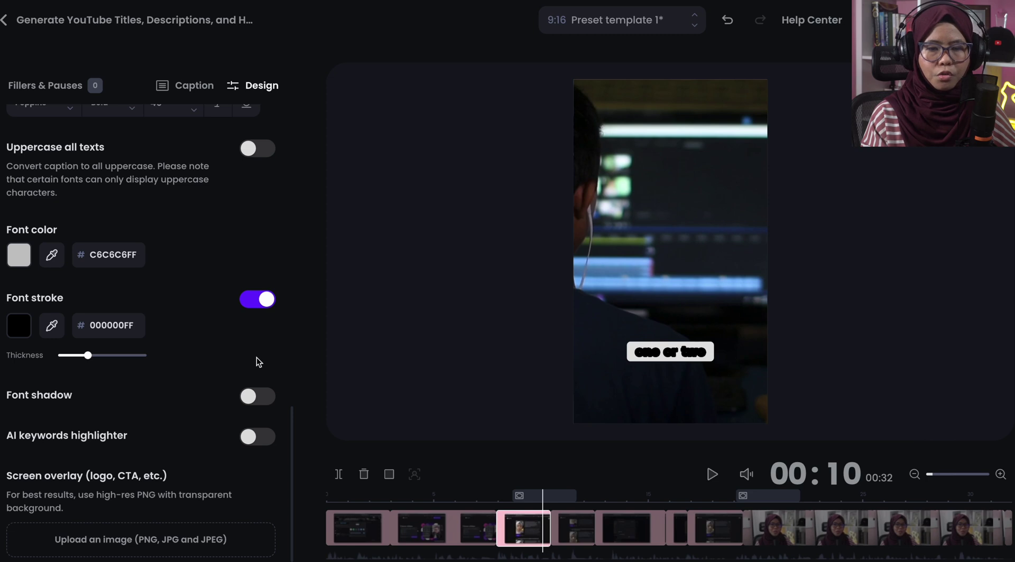
left_click(254, 397)
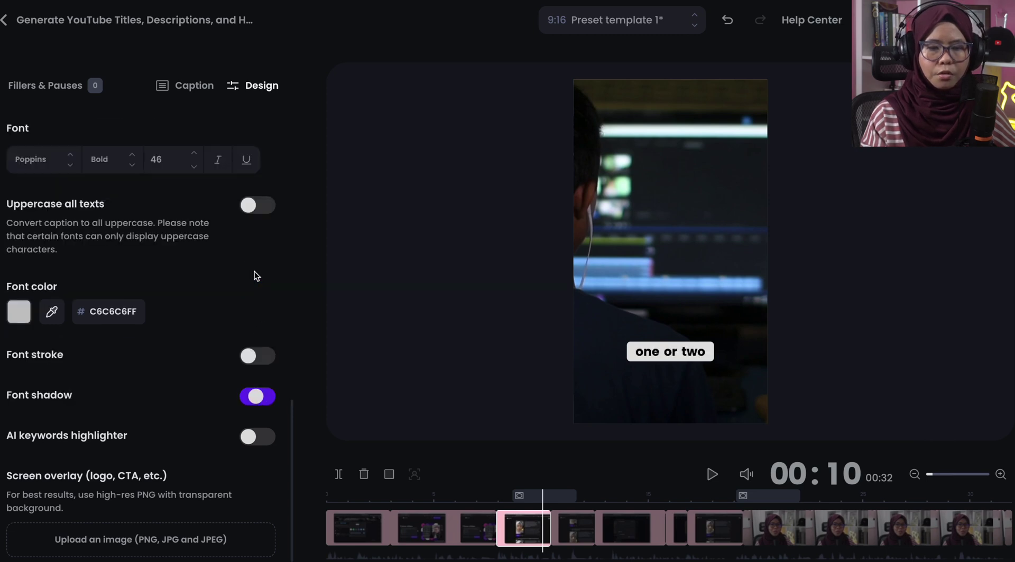
left_click(257, 441)
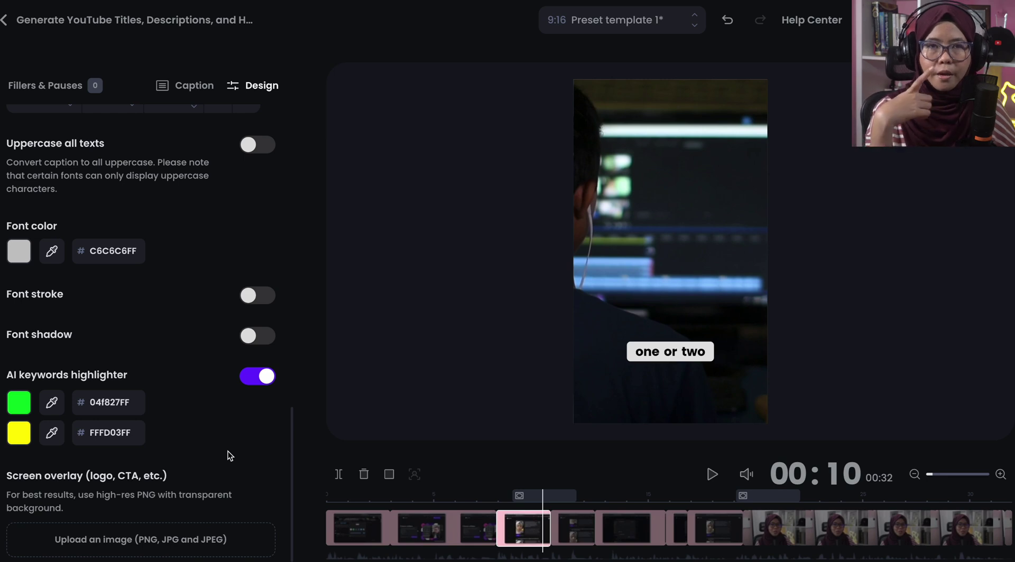
- Check the keyword-highlighted transcript, then return to Design and scroll to the AI keywords highlighter
left_click(193, 85)
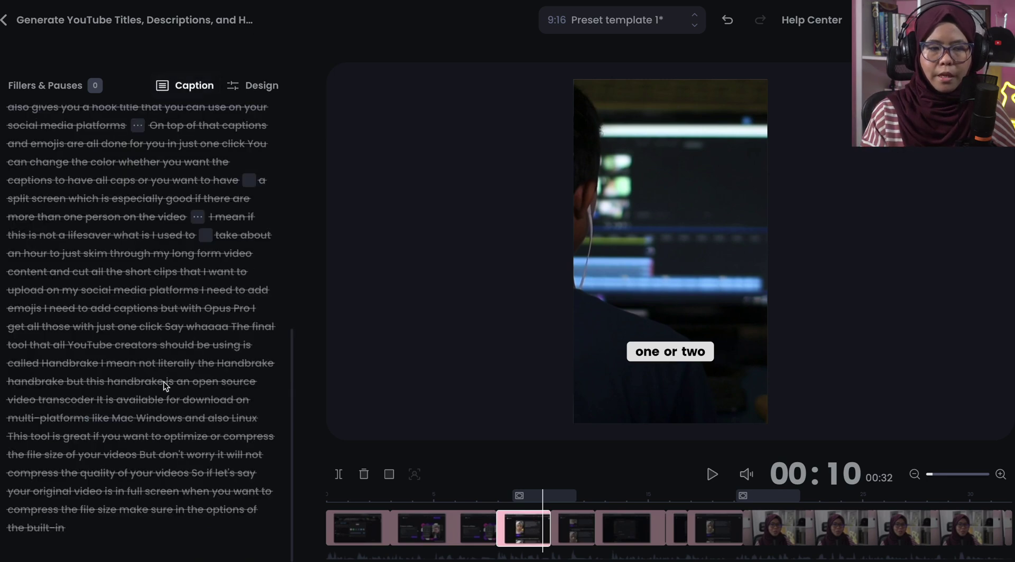
scroll(136, 283, "up", 3)
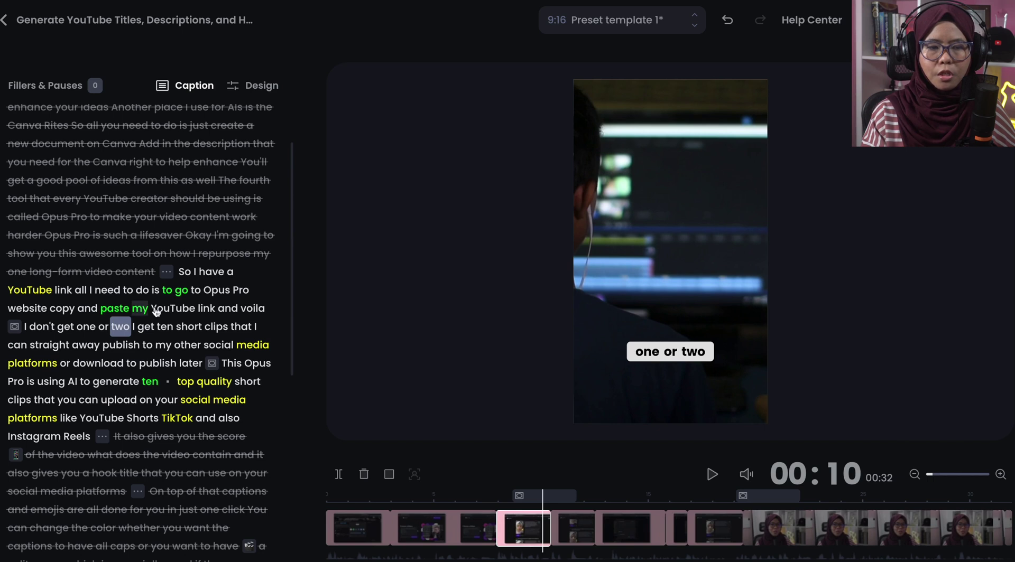
left_click(261, 86)
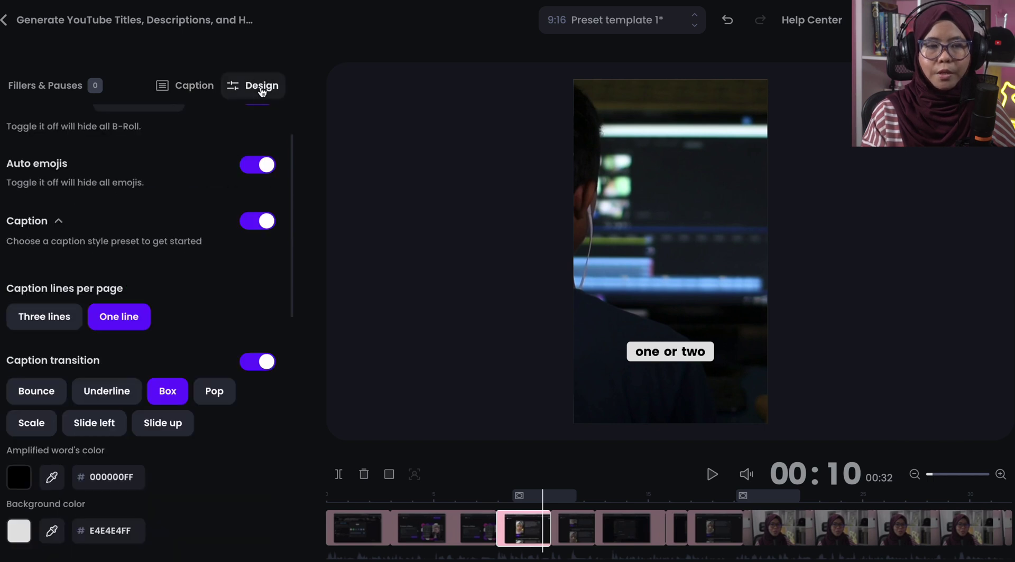
scroll(224, 430, "down", 10)
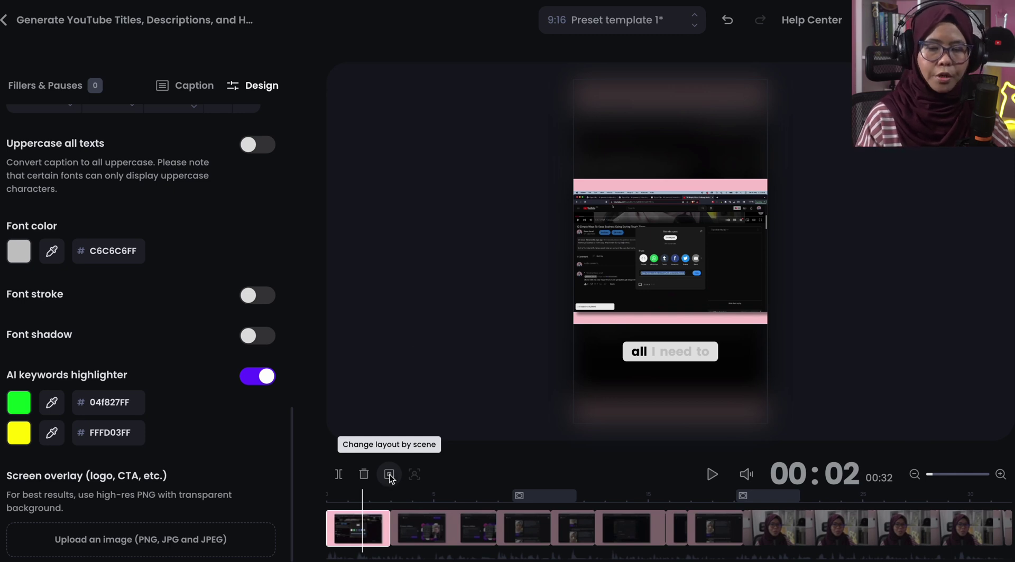
- Switch the opening scene to the Screenshare layout and reposition the screen recording on top
left_click(389, 475)
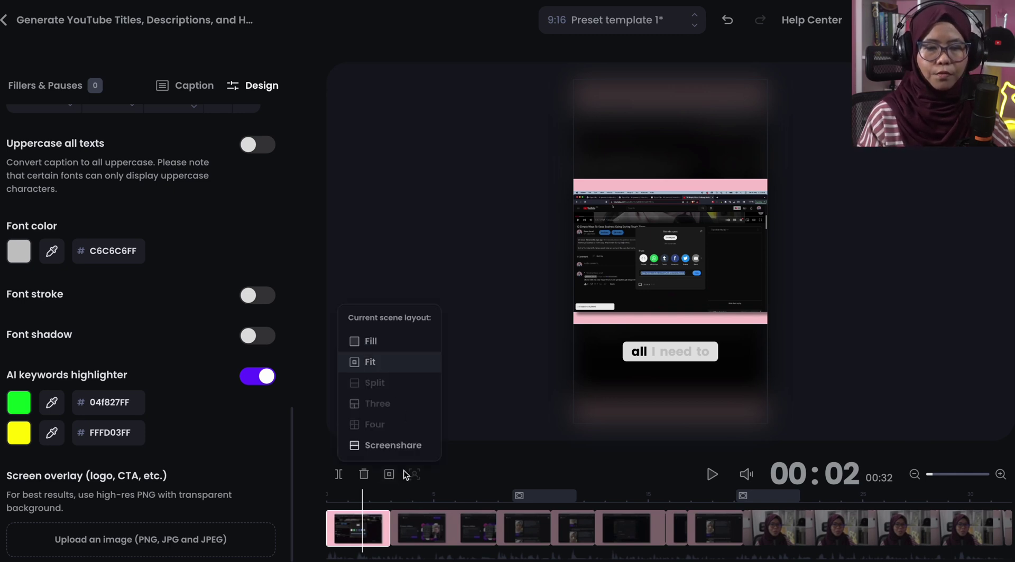
left_click(392, 445)
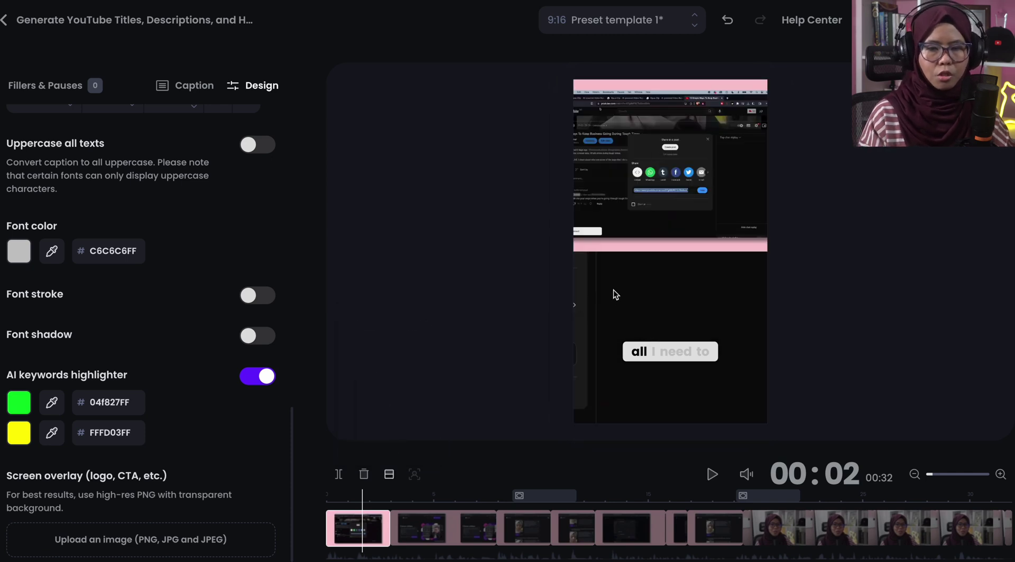
left_click_drag(682, 222, 660, 195)
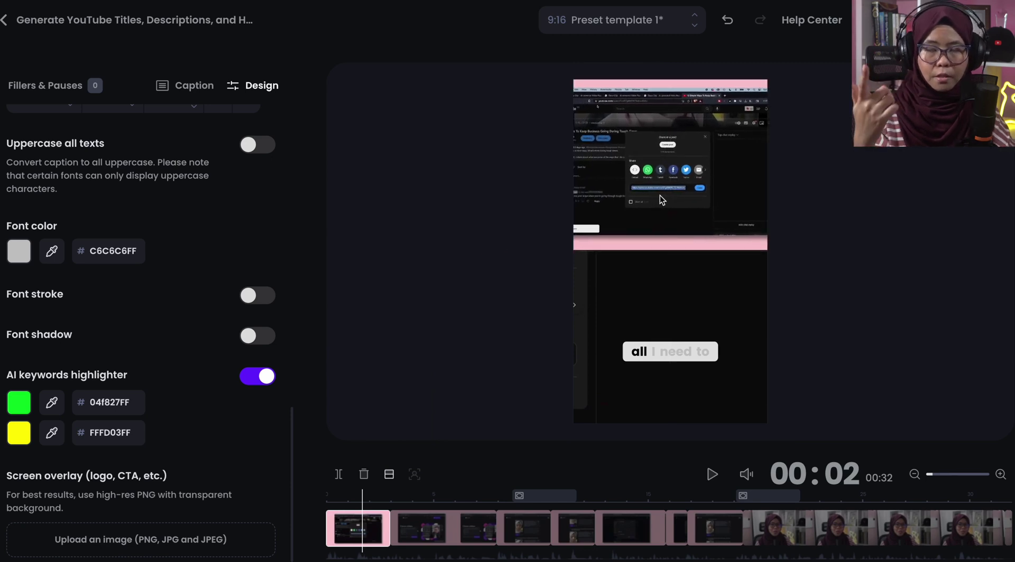
- Jump to the final talking-head clip and zoom the timeline in and back out
left_click(814, 529)
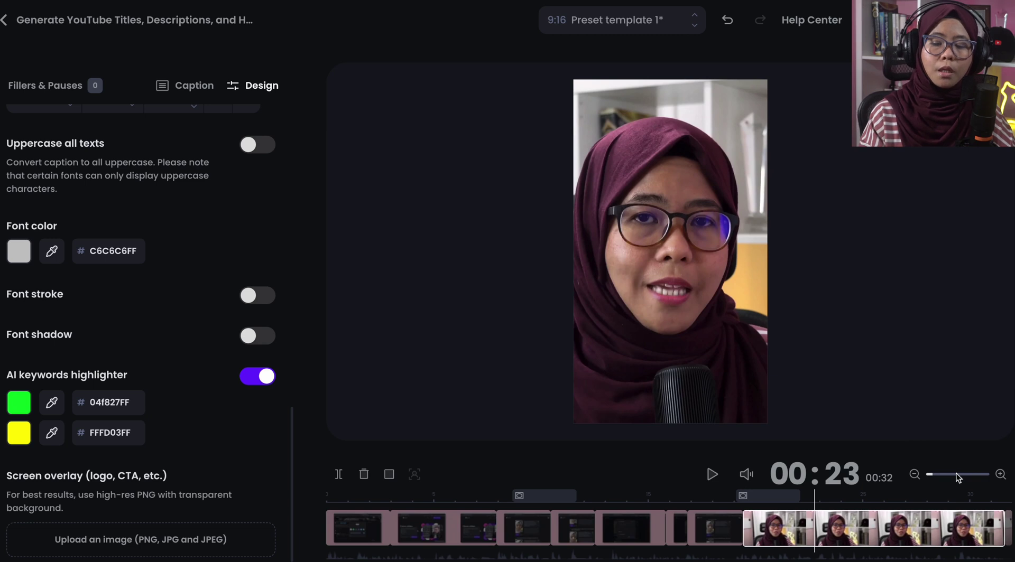
left_click(1000, 474)
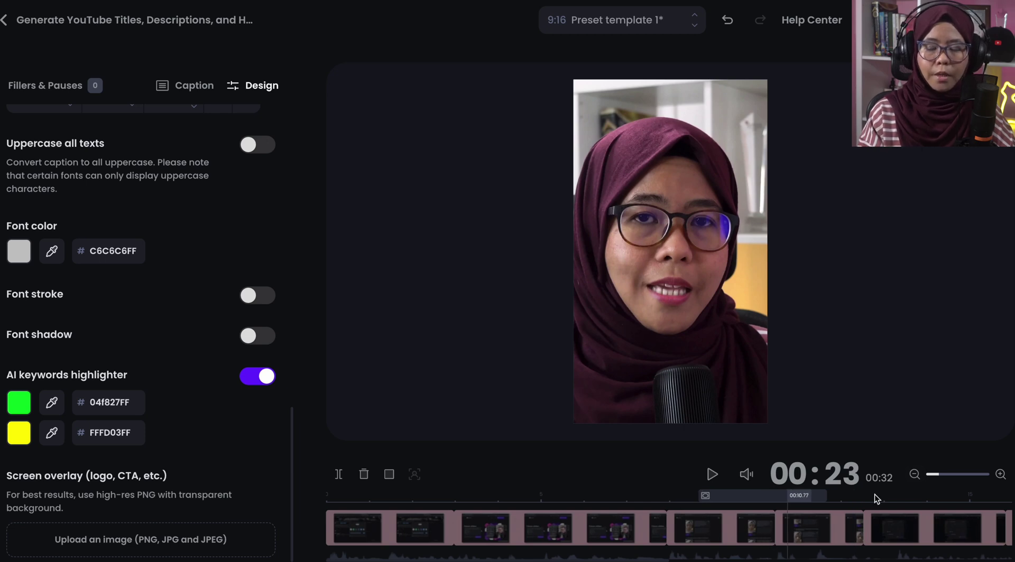
left_click(916, 475)
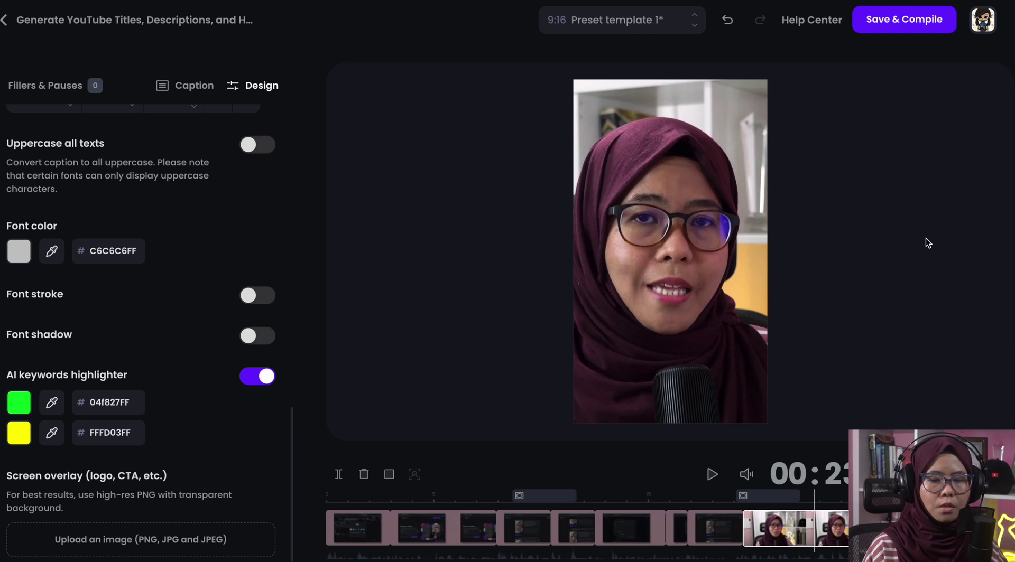